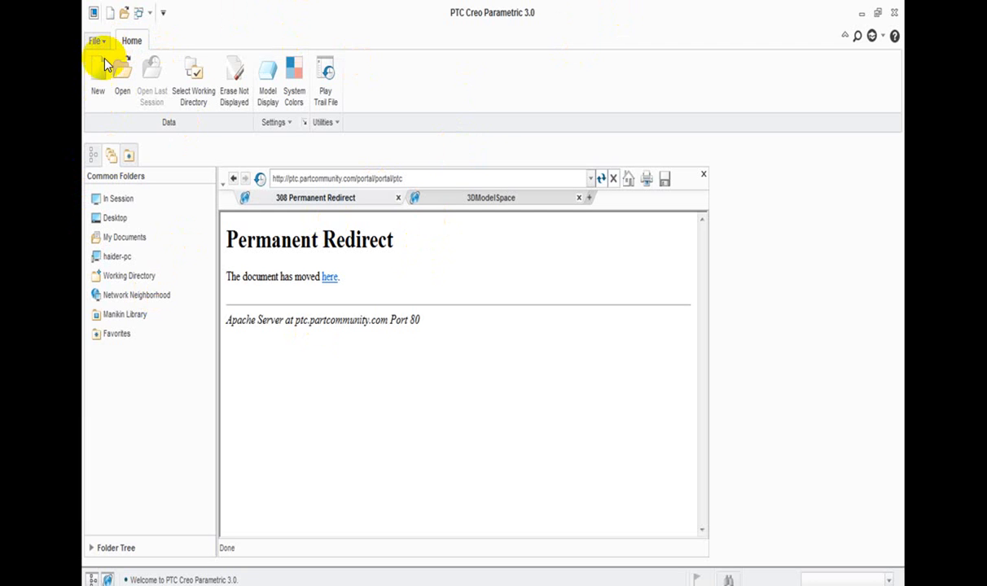
- Create a new sheetmetal part named SHEETMETAL using the mmns_part_sheetmetal template instead of the default one
left_click(99, 81)
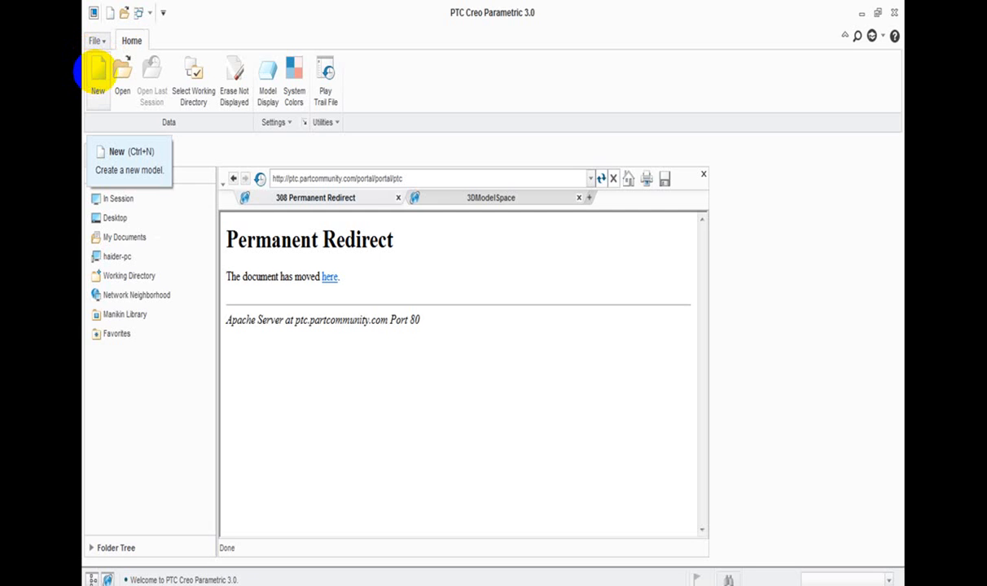
left_click(97, 72)
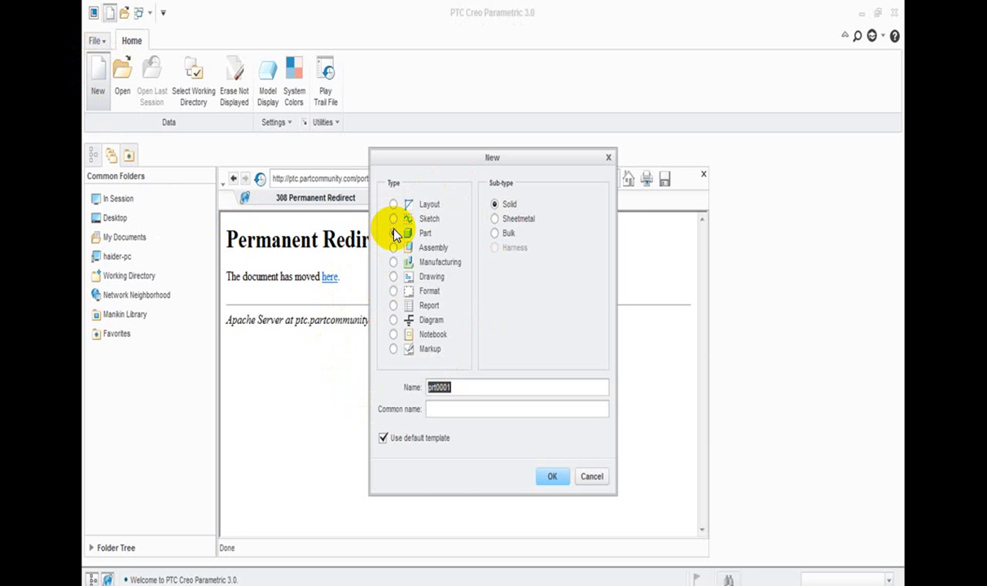
left_click(495, 219)
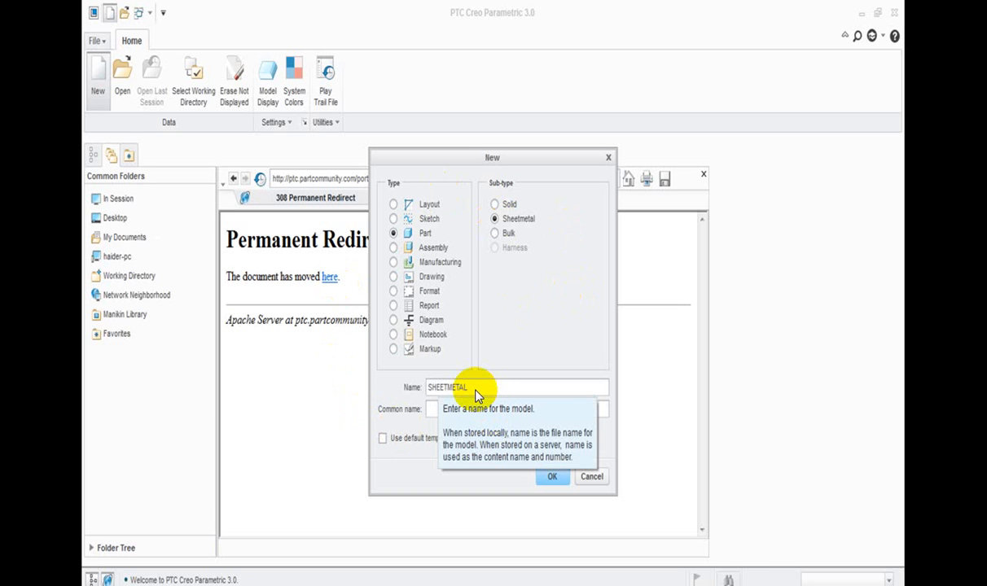
key("Return")
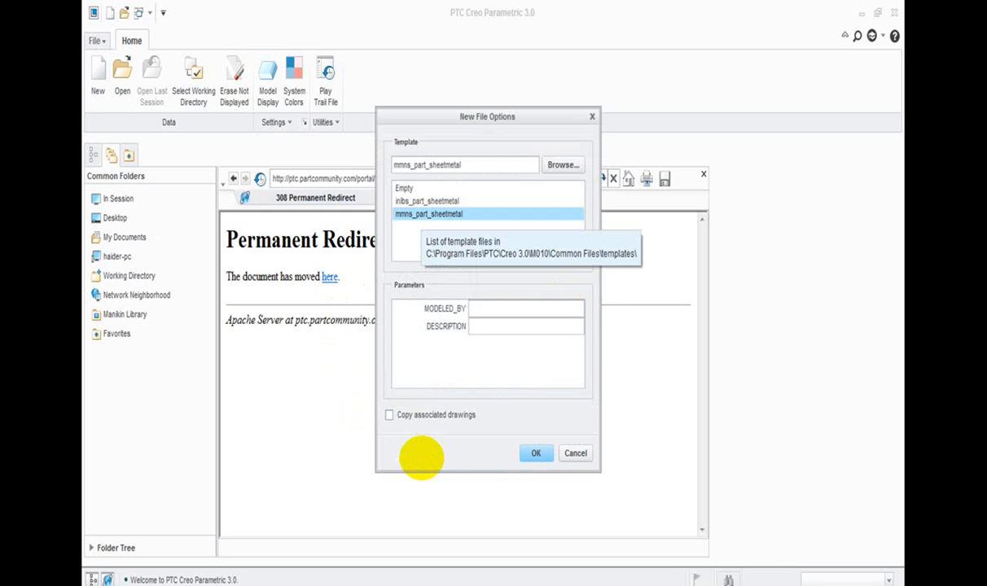
key("Escape")
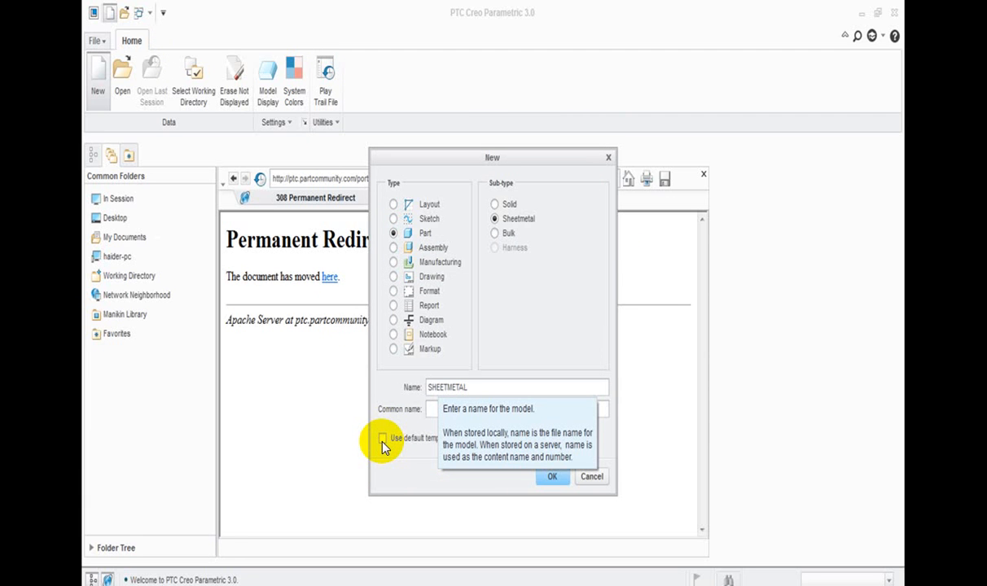
left_click(383, 439)
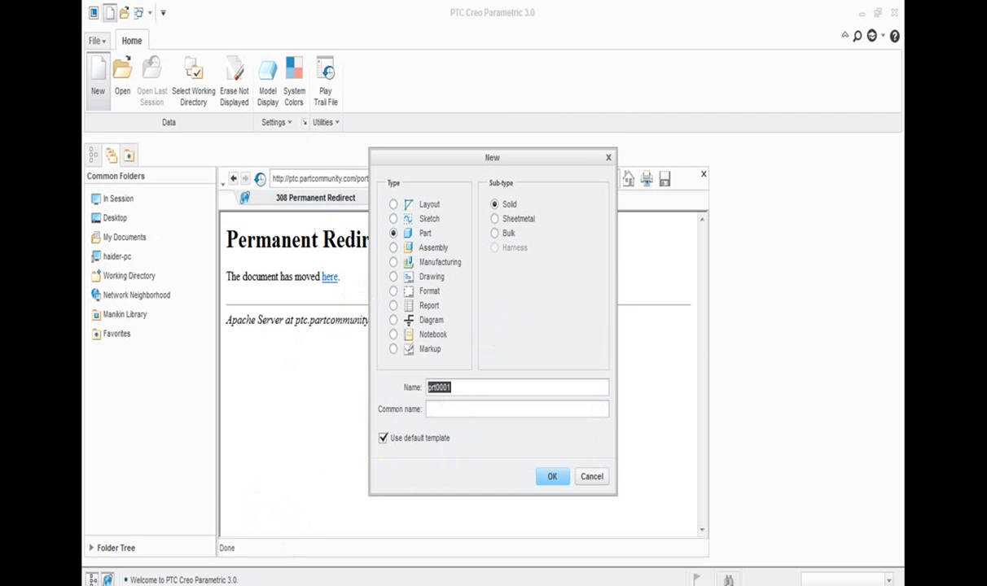
left_click(383, 439)
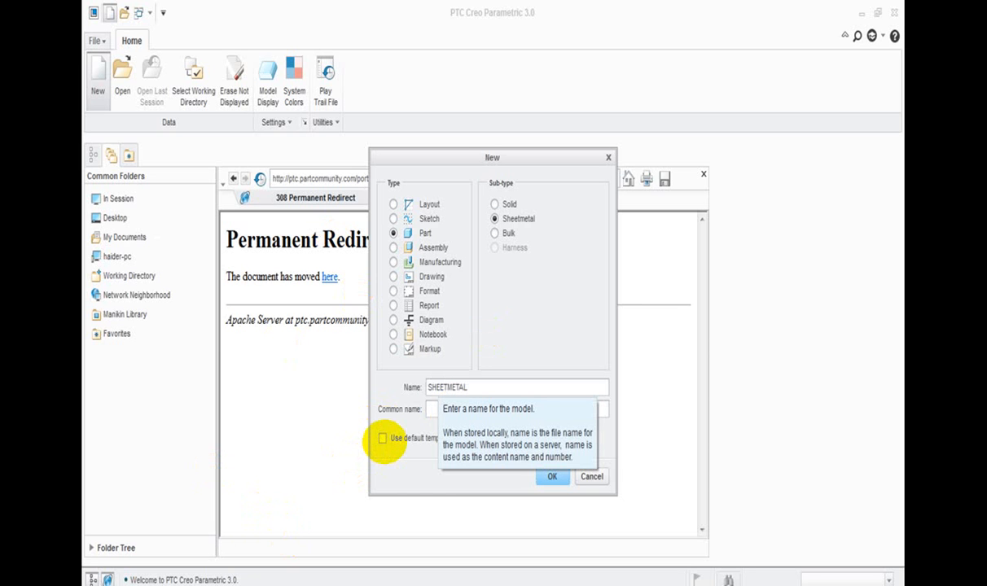
key("Return")
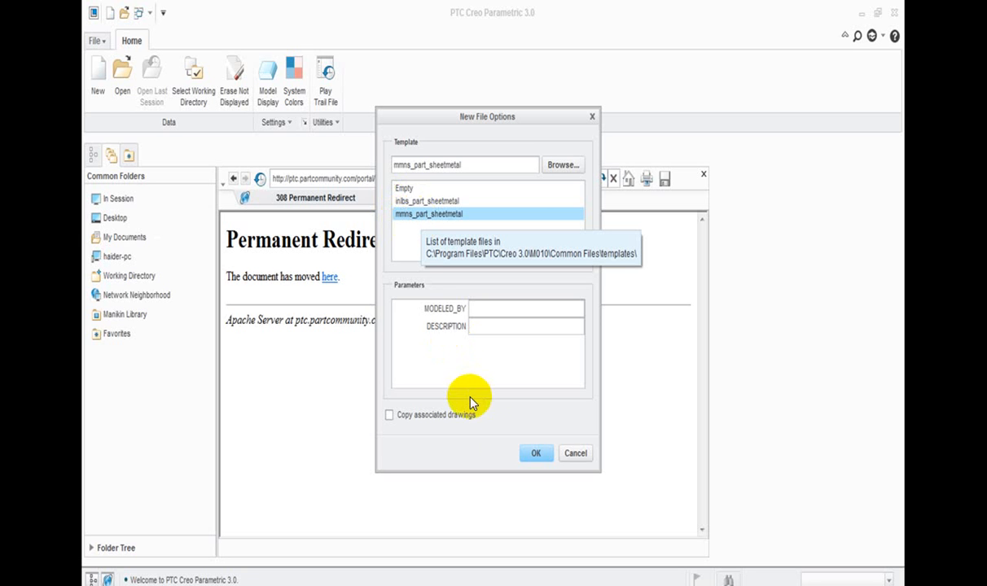
left_click(534, 454)
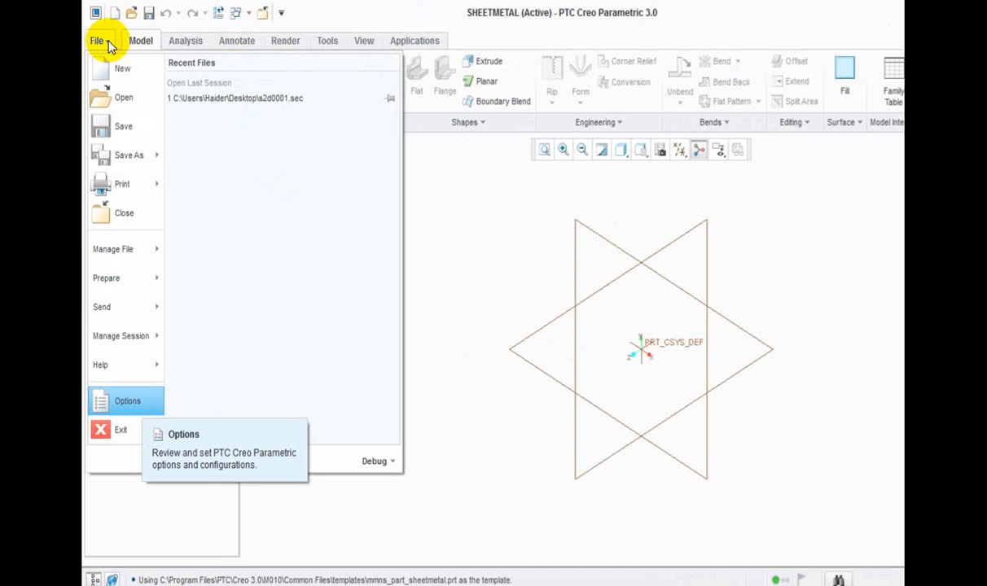
- Set the Sketcher options to lock user defined dimensions
left_click(122, 403)
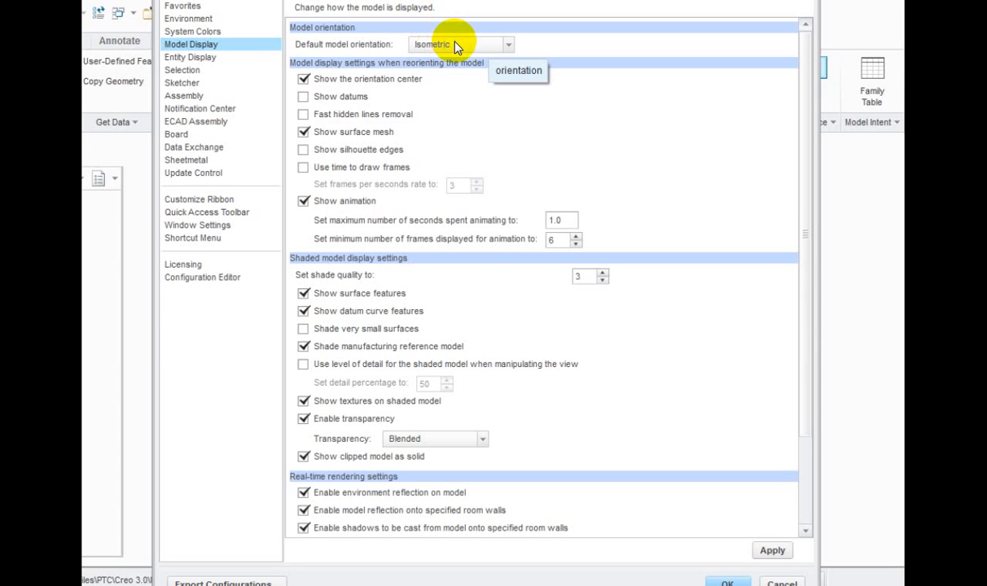
left_click(183, 85)
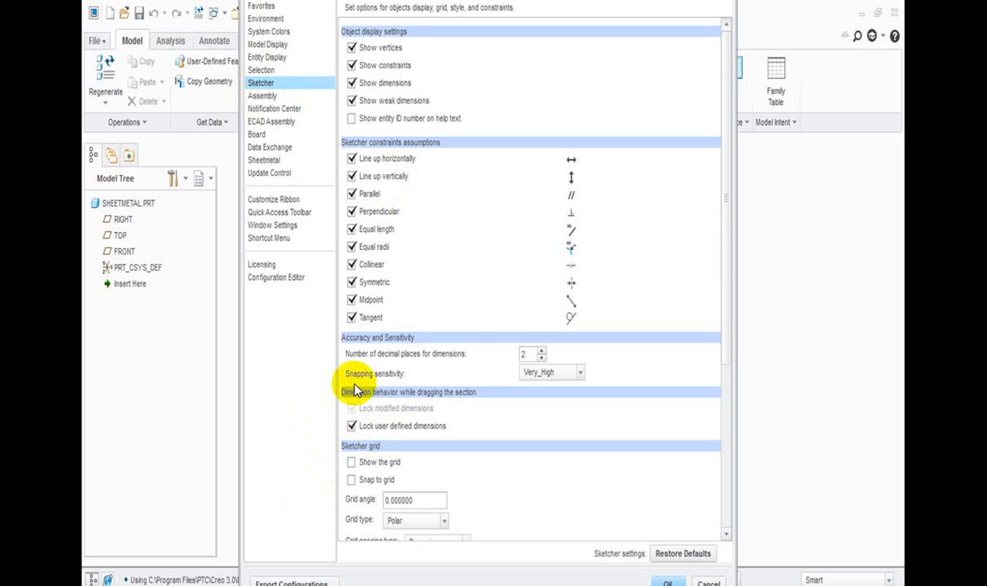
left_click(352, 425)
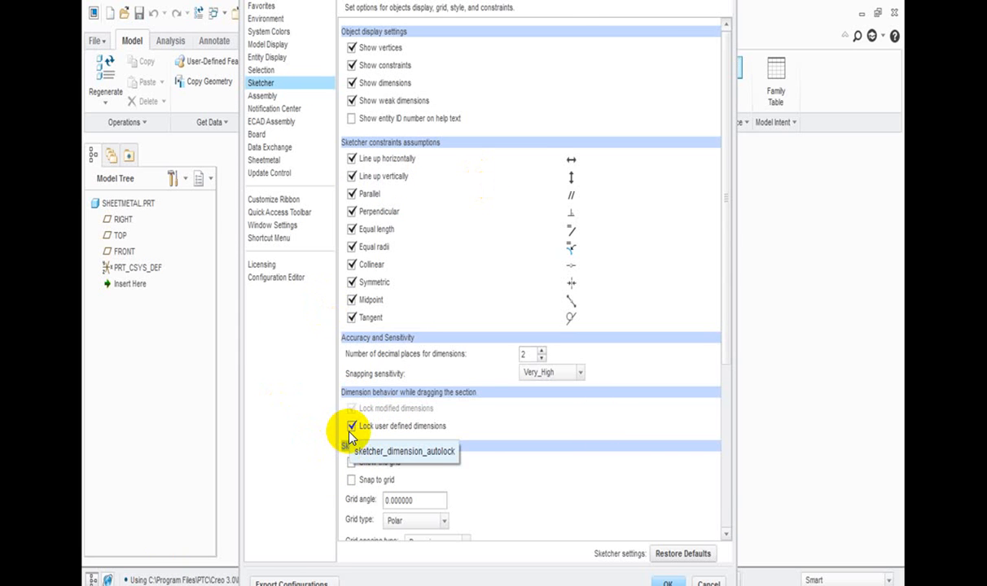
scroll(349, 437, "down", 5)
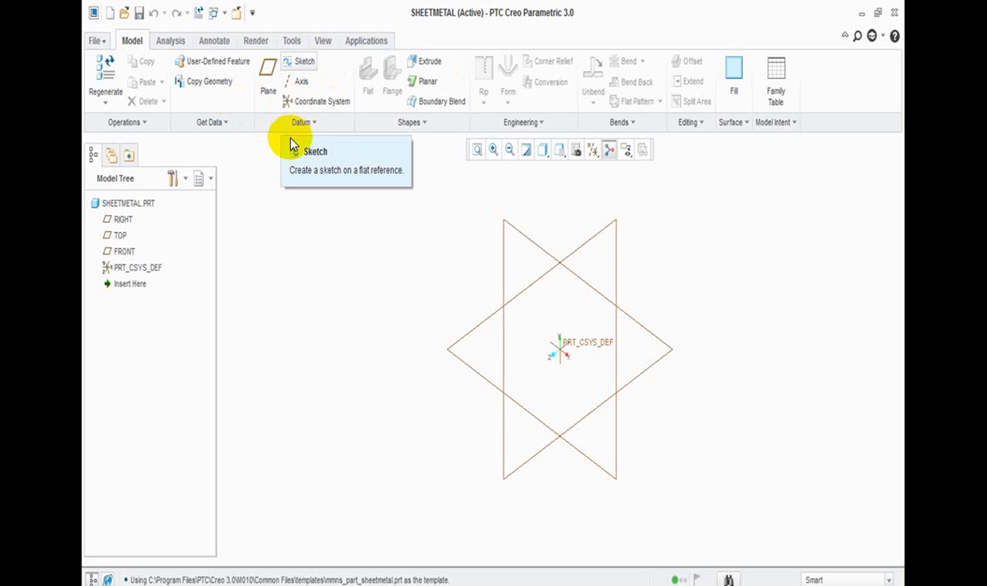
- Sketch a 600 by 300 rectangle on the FRONT plane and create a planar wall 1.00 thick from it
left_click(302, 65)
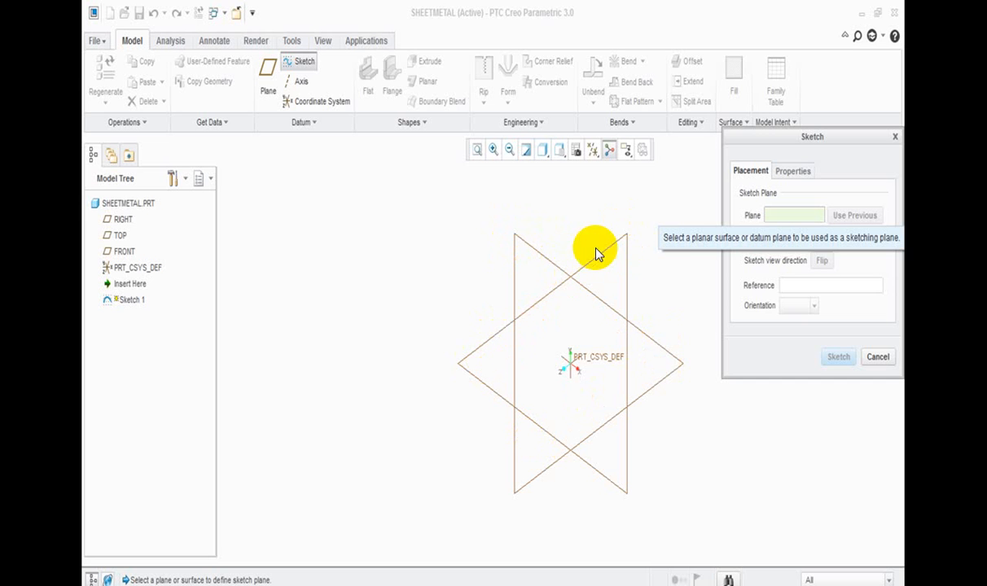
left_click(568, 284)
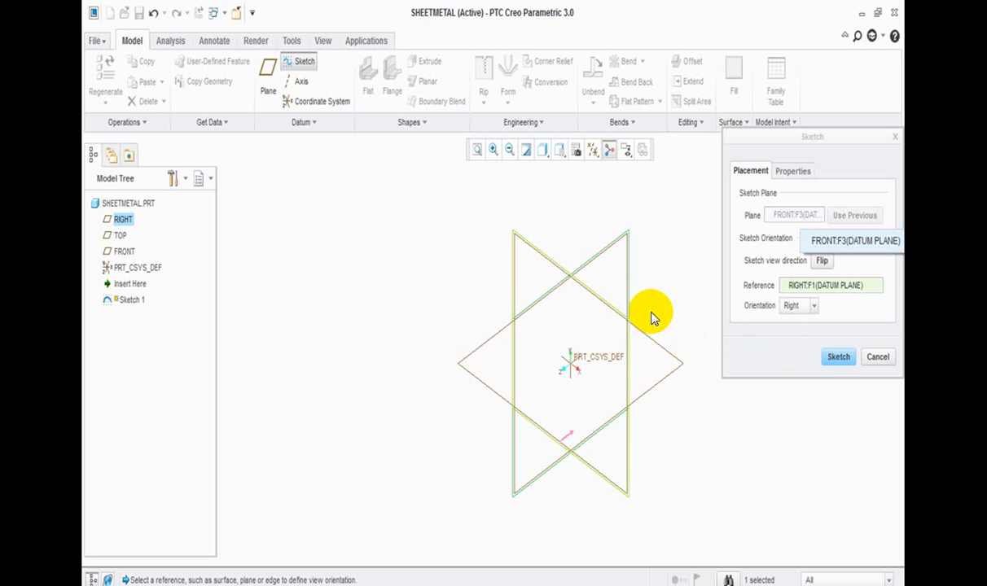
left_click(839, 358)
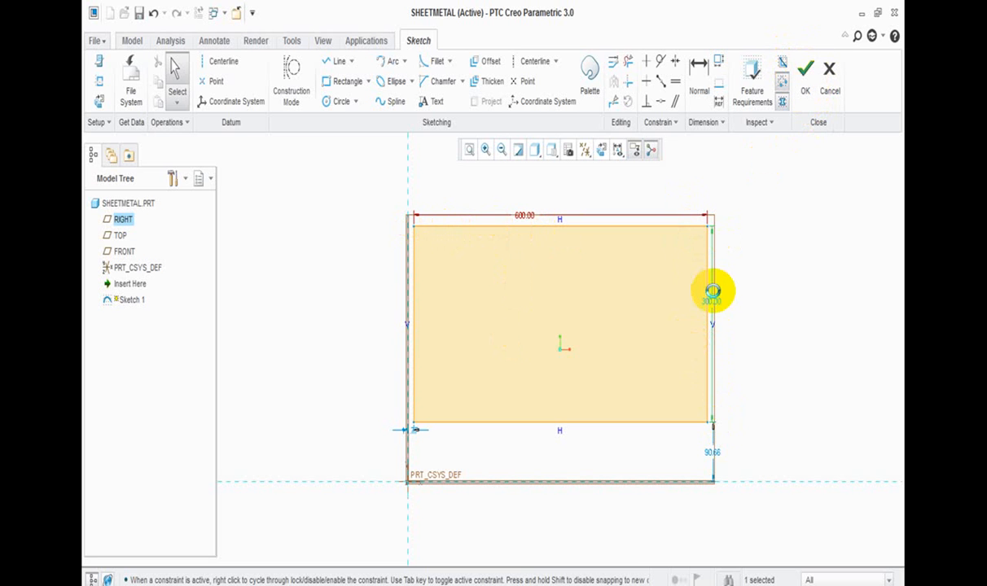
left_click(805, 73)
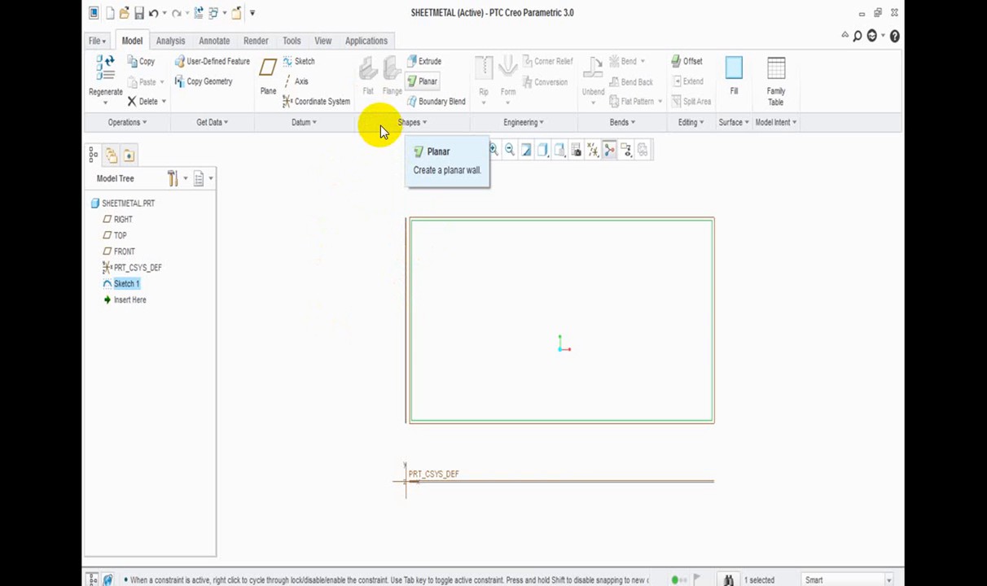
left_click(425, 83)
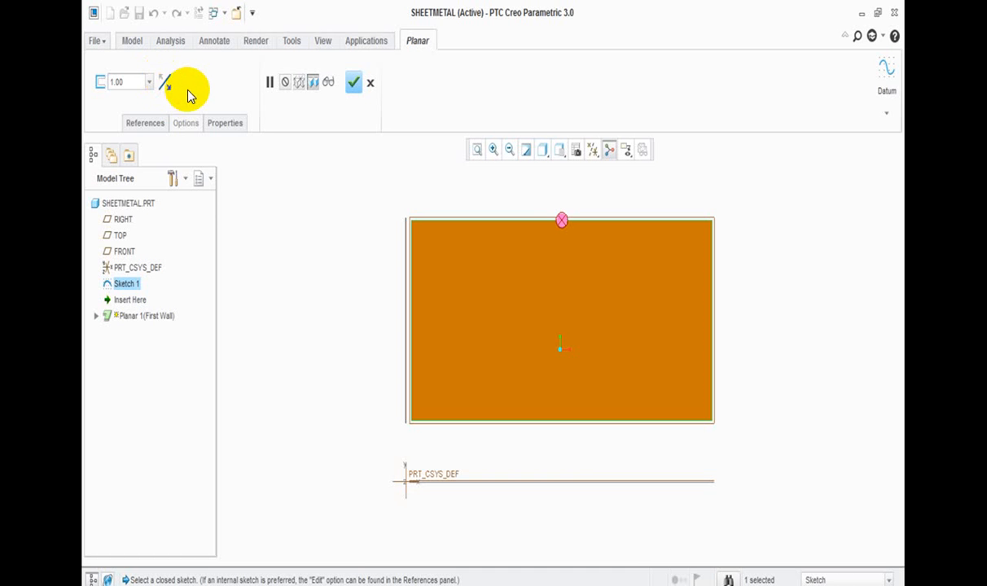
left_click(355, 84)
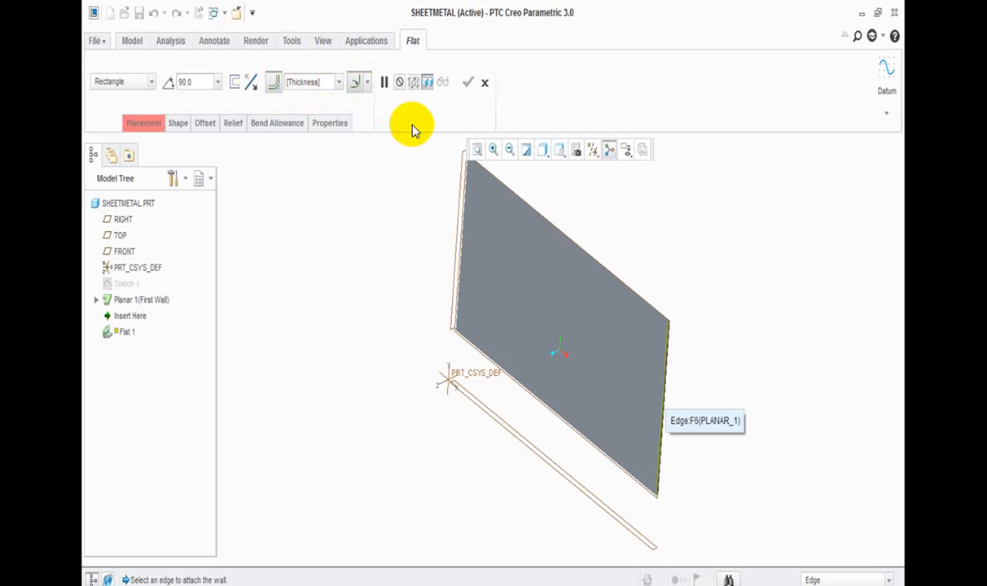
- Add a rectangular flat wall at 90 degrees on a short edge of the planar wall, with a height of 300
left_click(470, 294)
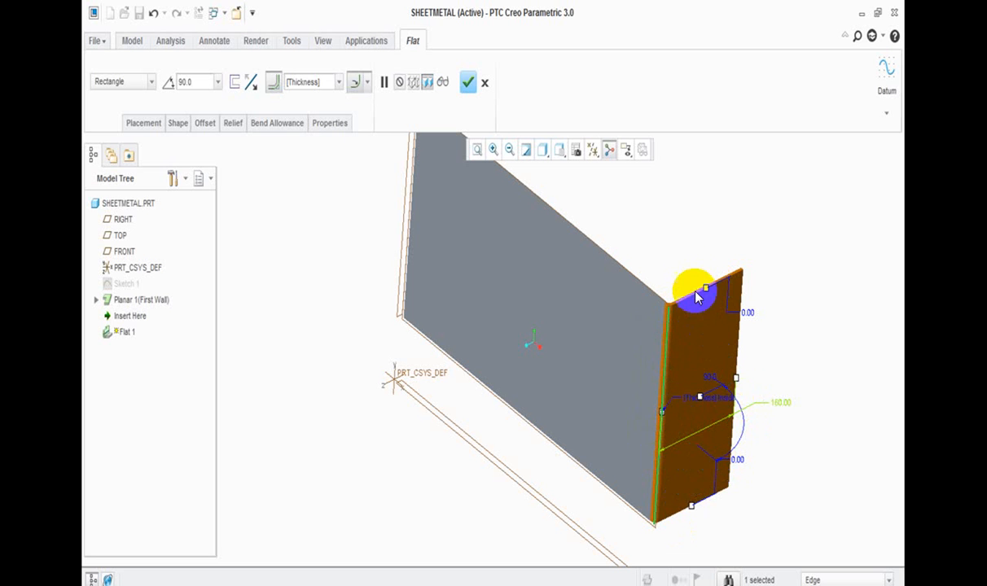
left_click(661, 410)
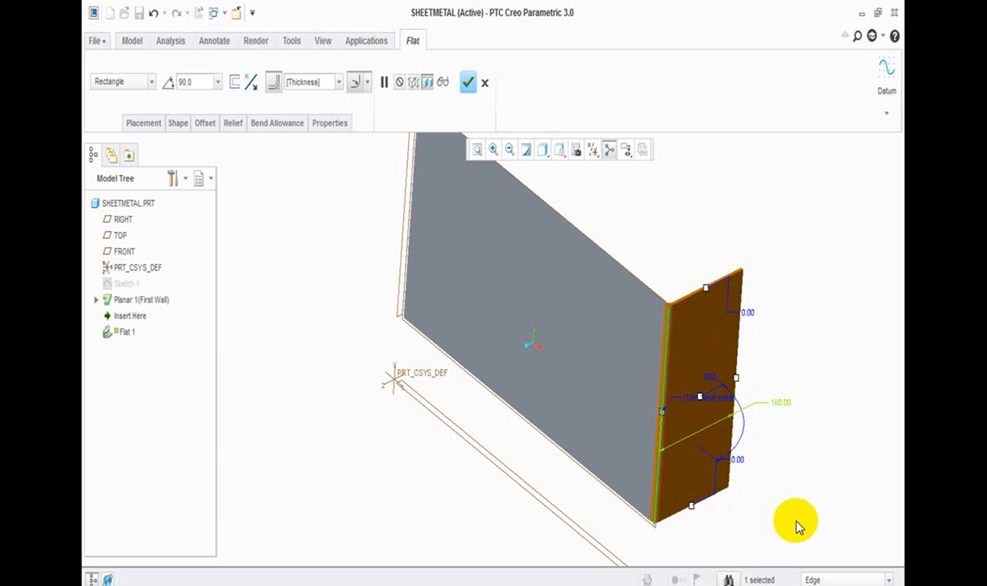
left_click(712, 510)
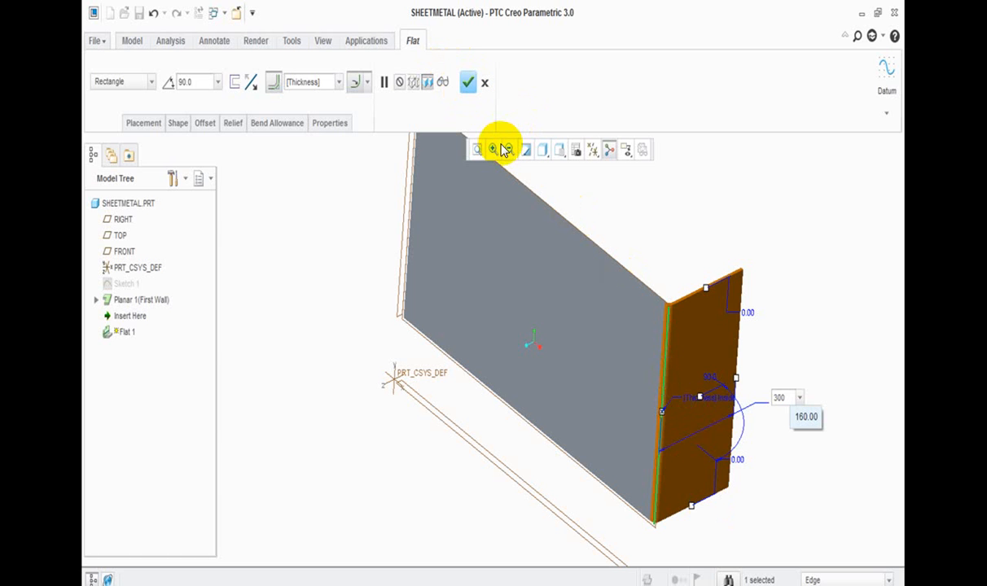
middle_click(550, 290)
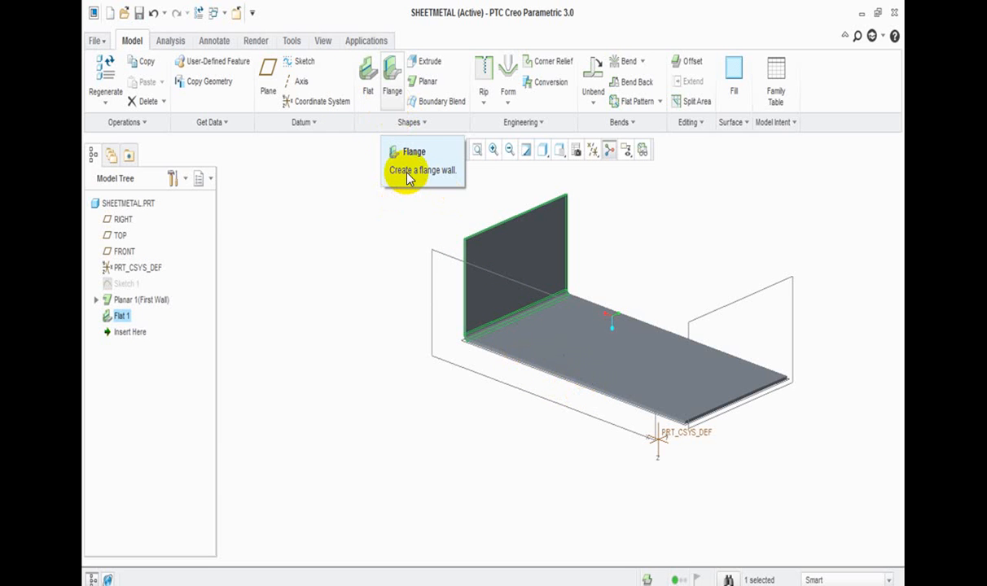
- Add a flange wall along a long edge of the planar wall, with a length of 300 and an angle of 270 degrees
left_click(473, 335)
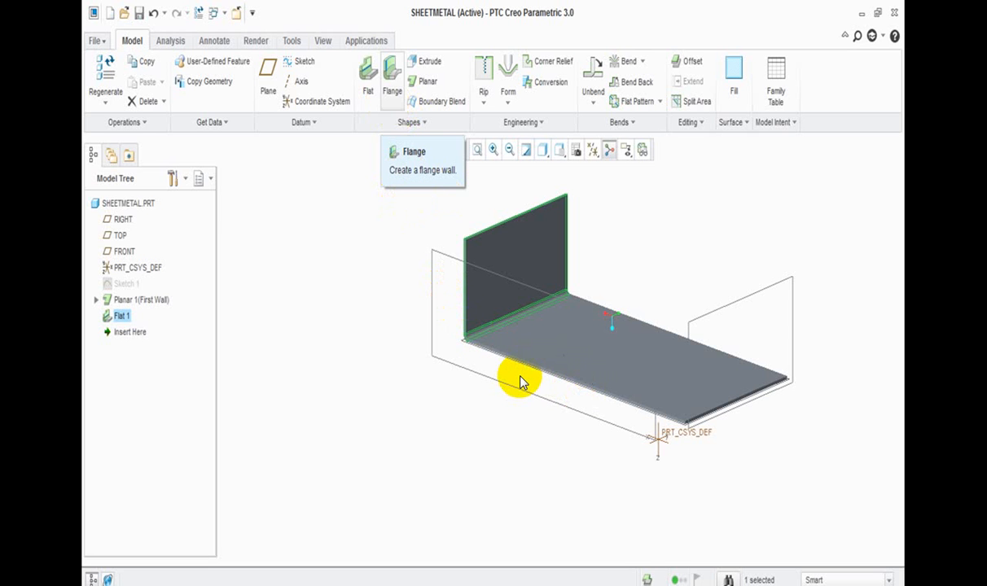
left_click(568, 384)
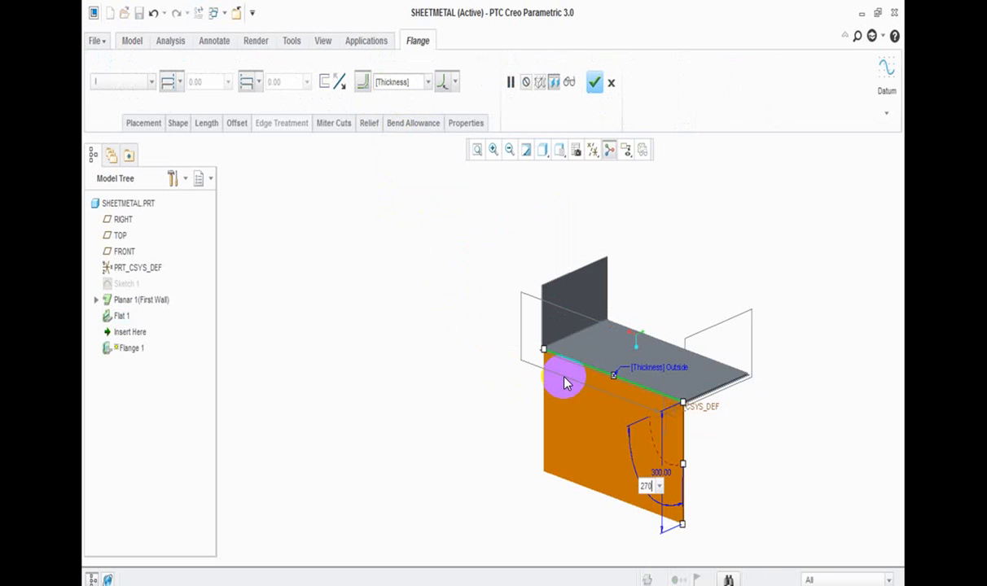
left_click(656, 521)
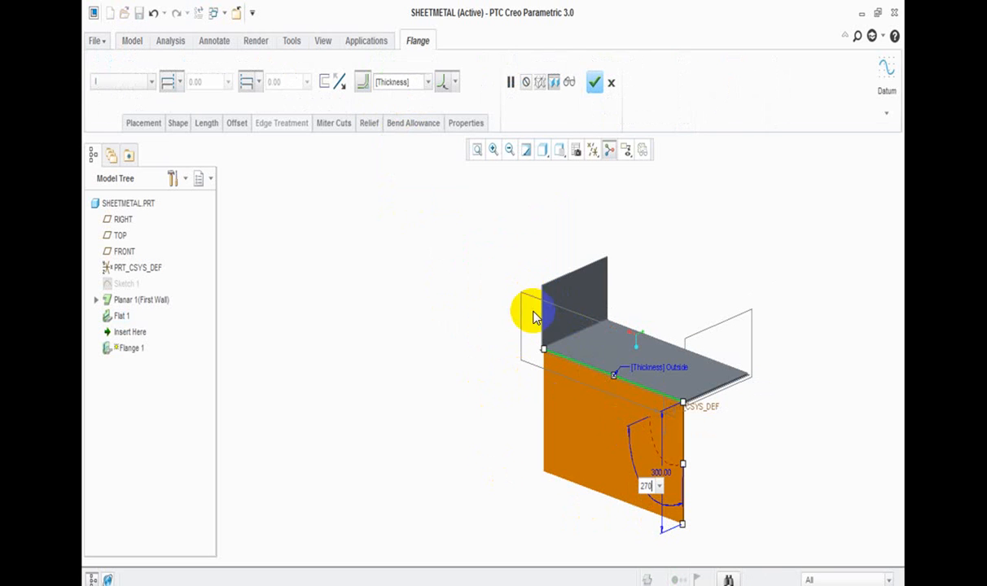
left_click(621, 404)
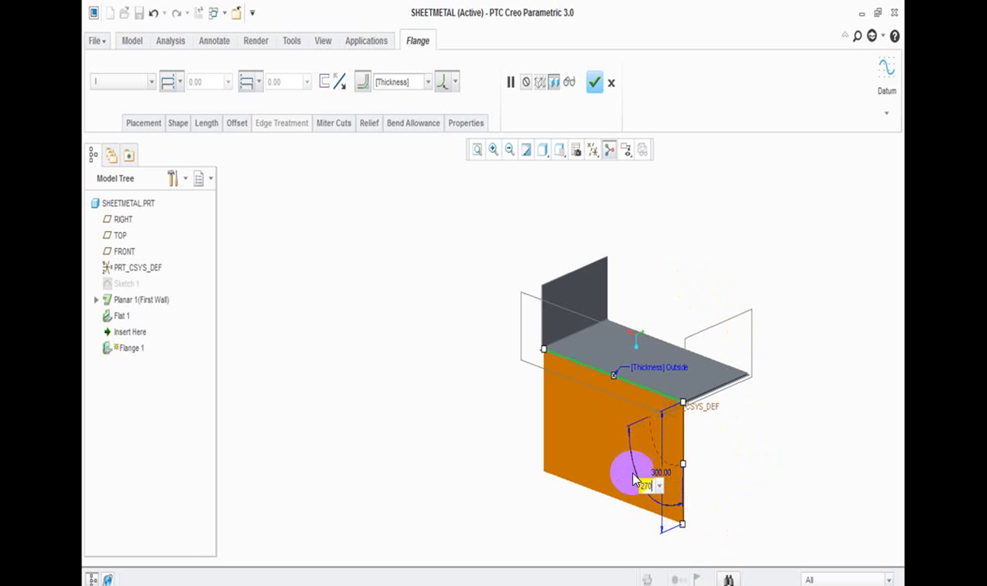
left_click(688, 501)
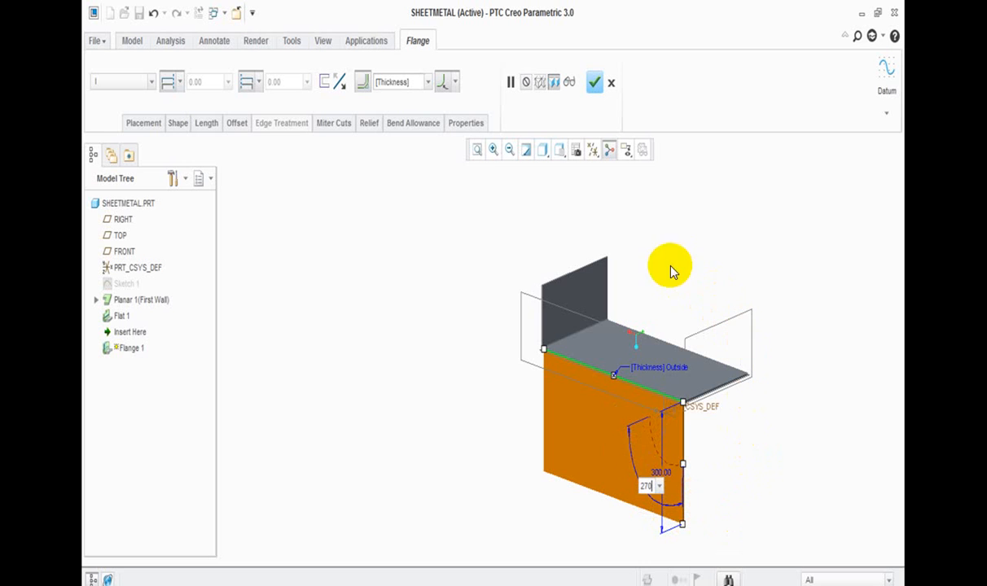
left_click(676, 488)
left_click(693, 500)
left_click(654, 486)
left_click(652, 489)
left_click(654, 488)
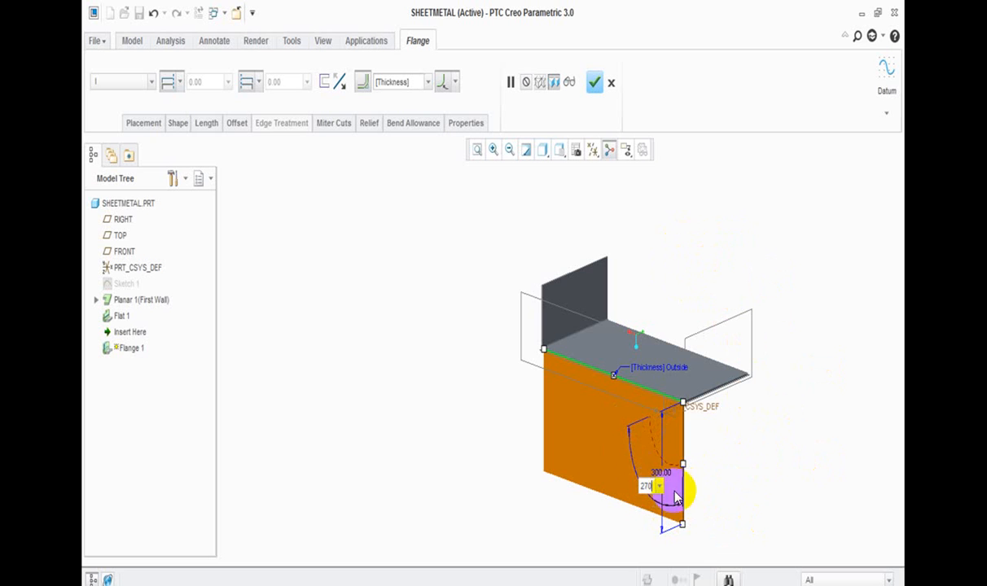
left_click(681, 510)
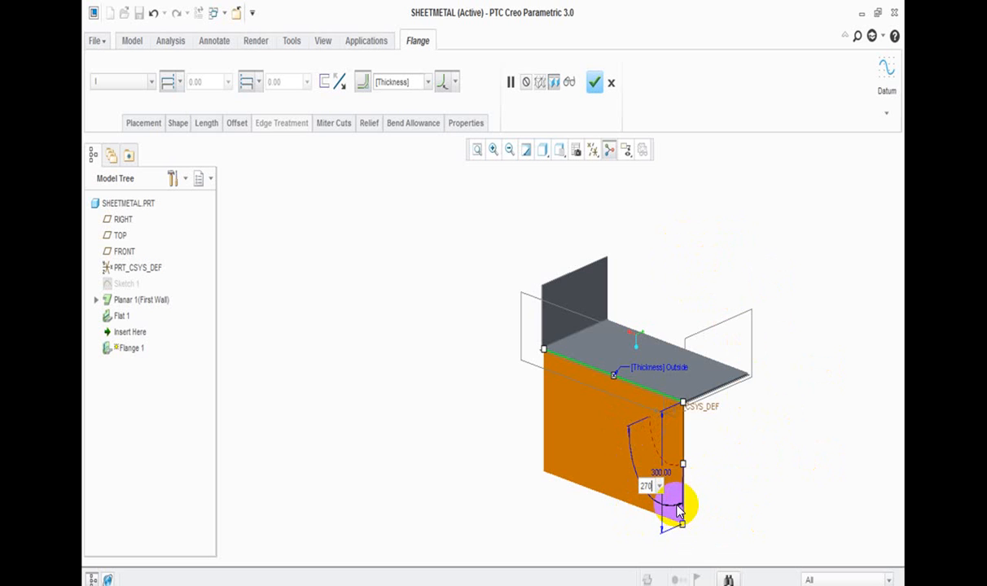
left_click(687, 480)
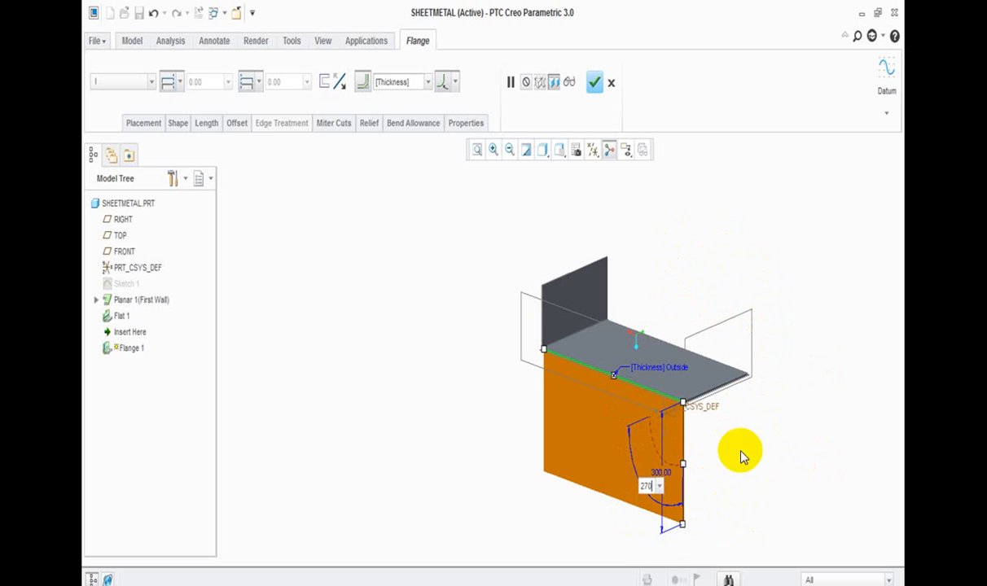
left_click(648, 486)
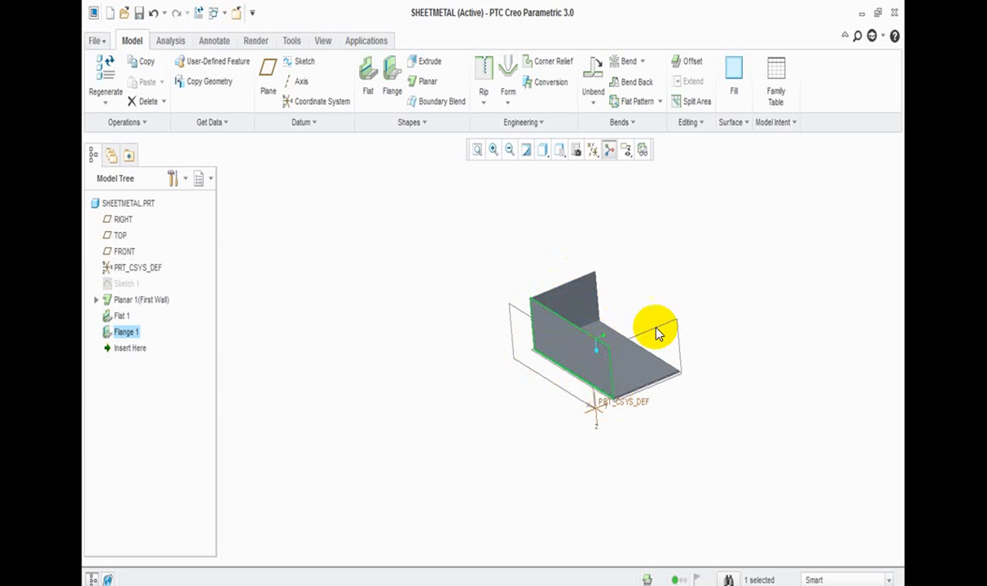
- Add flange walls along the remaining short and long edges of the planar wall to close the four sides
left_click(572, 325)
left_click(583, 324)
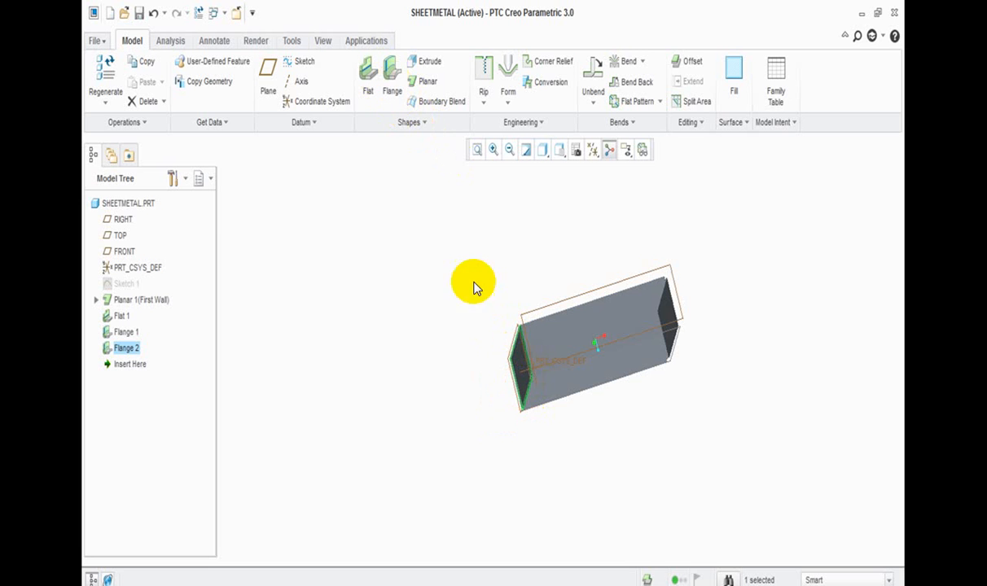
left_click(545, 370)
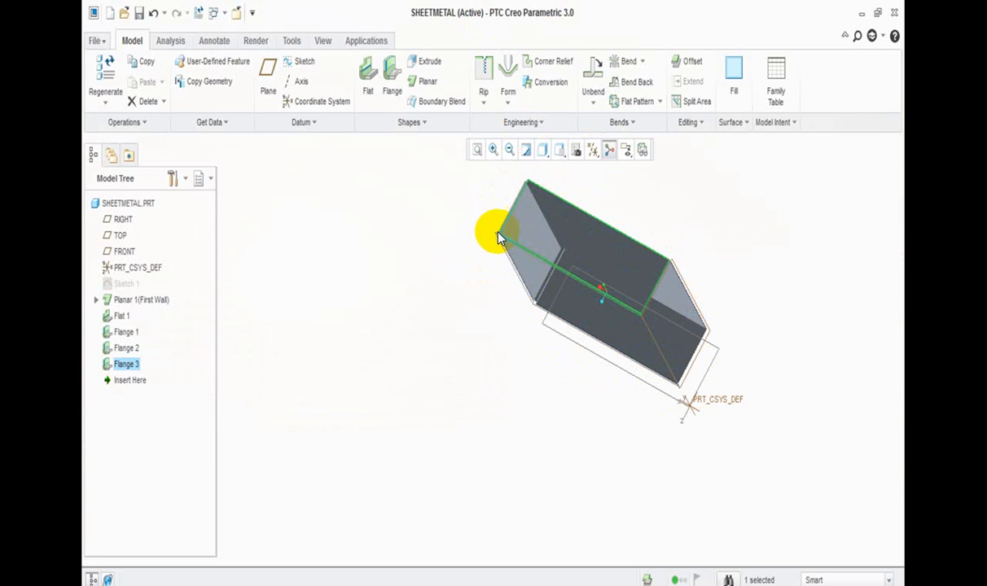
left_click(564, 275)
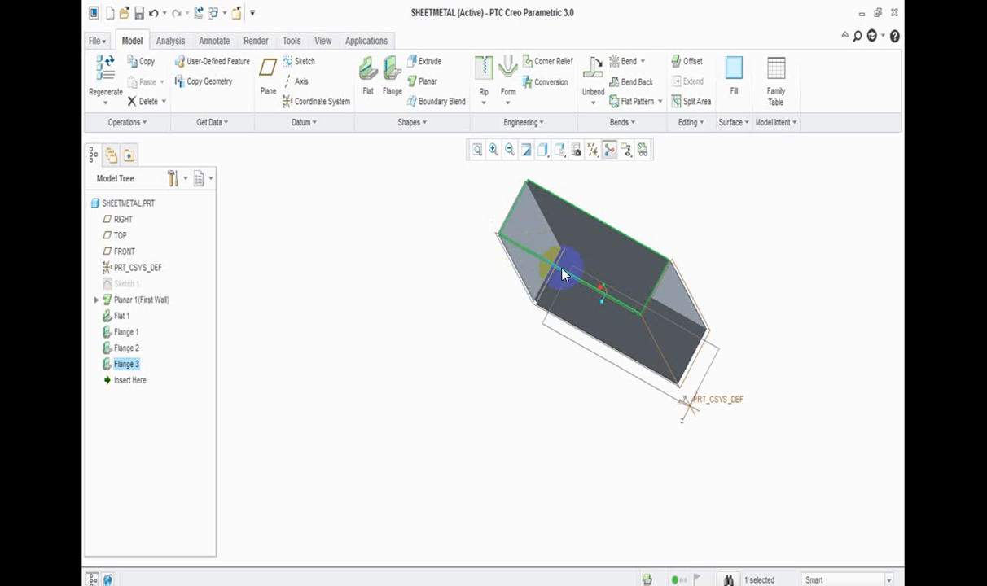